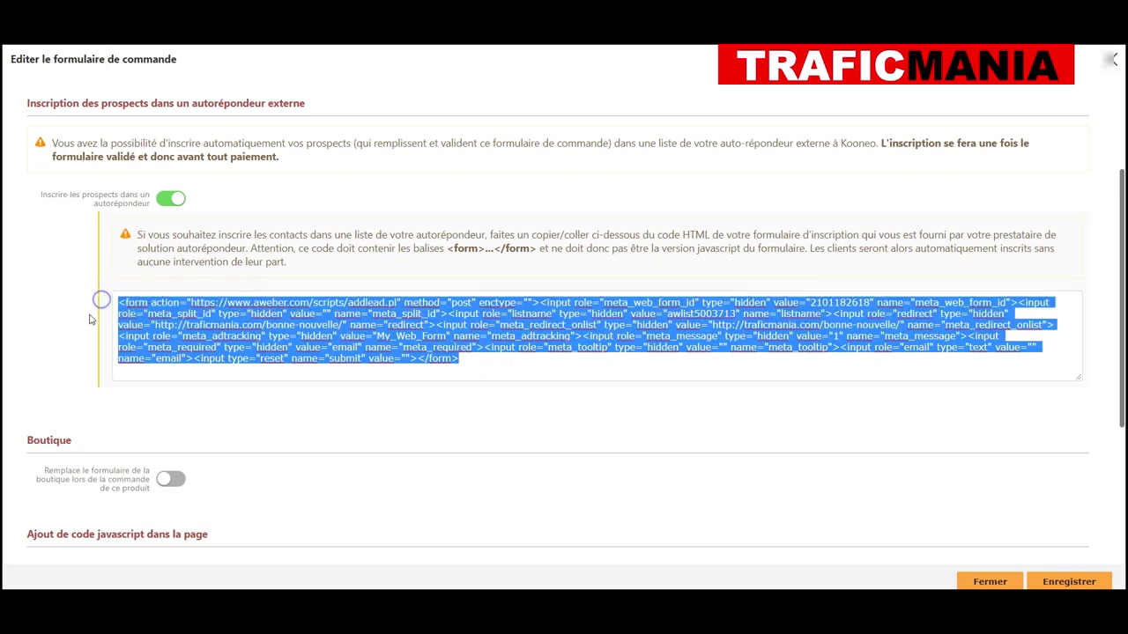
Review the external autoresponder settings for customers and prospects in the order form's advanced options, and close the form editor.
{"action": "scroll", "coordinate": [229, 287], "scroll_direction": "up", "scroll_amount": 2}
{"action": "scroll", "coordinate": [248, 279], "scroll_direction": "down", "scroll_amount": 1}
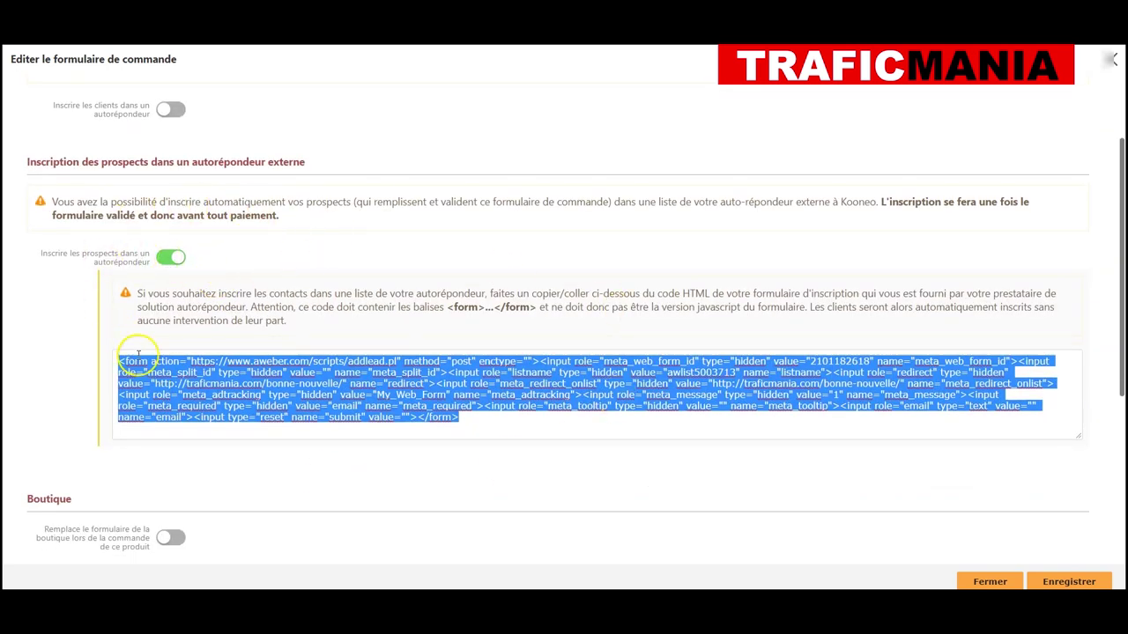
{"action": "scroll", "coordinate": [276, 306], "scroll_direction": "up", "scroll_amount": 1}
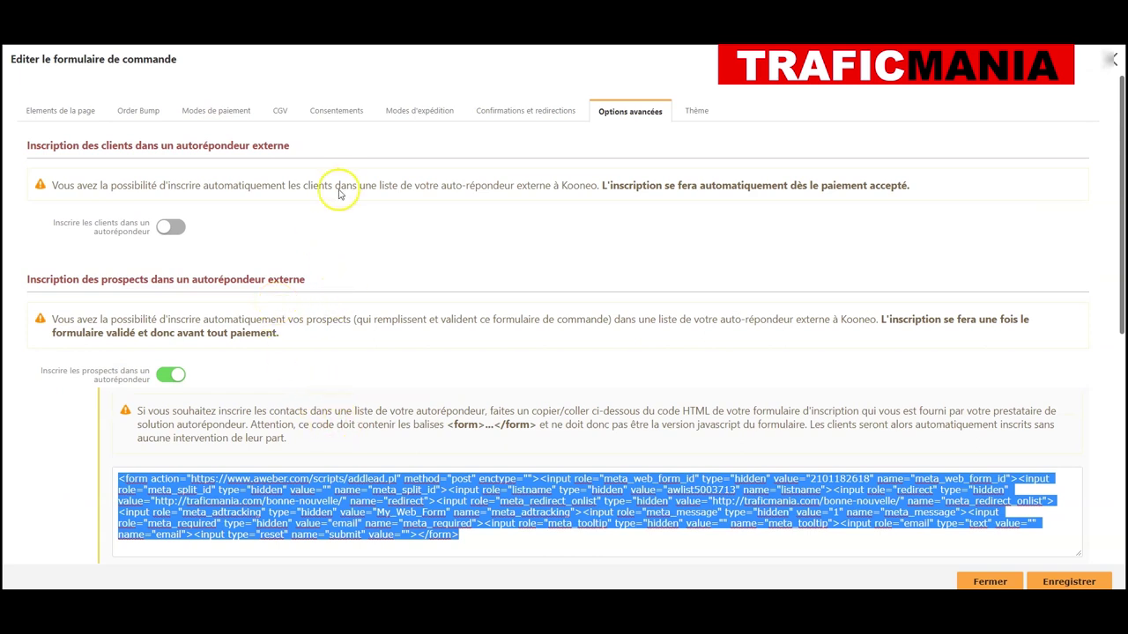
{"action": "left_click", "coordinate": [1111, 66]}
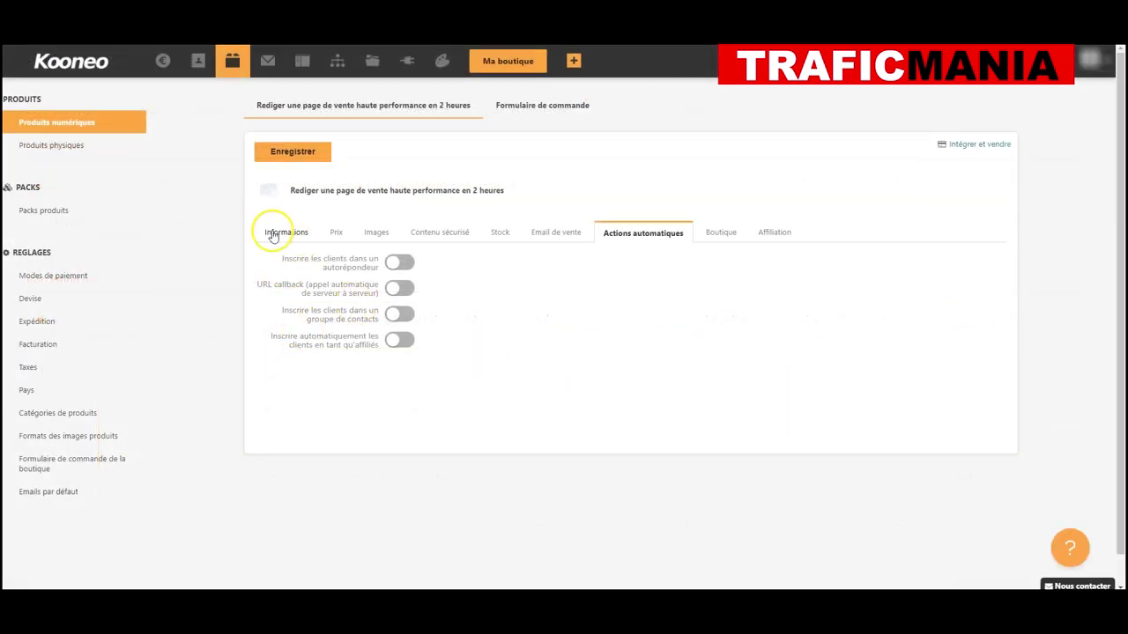
Set the product's payment type to Abonnement in its price settings and enable the trial period.
{"action": "left_click", "coordinate": [331, 232]}
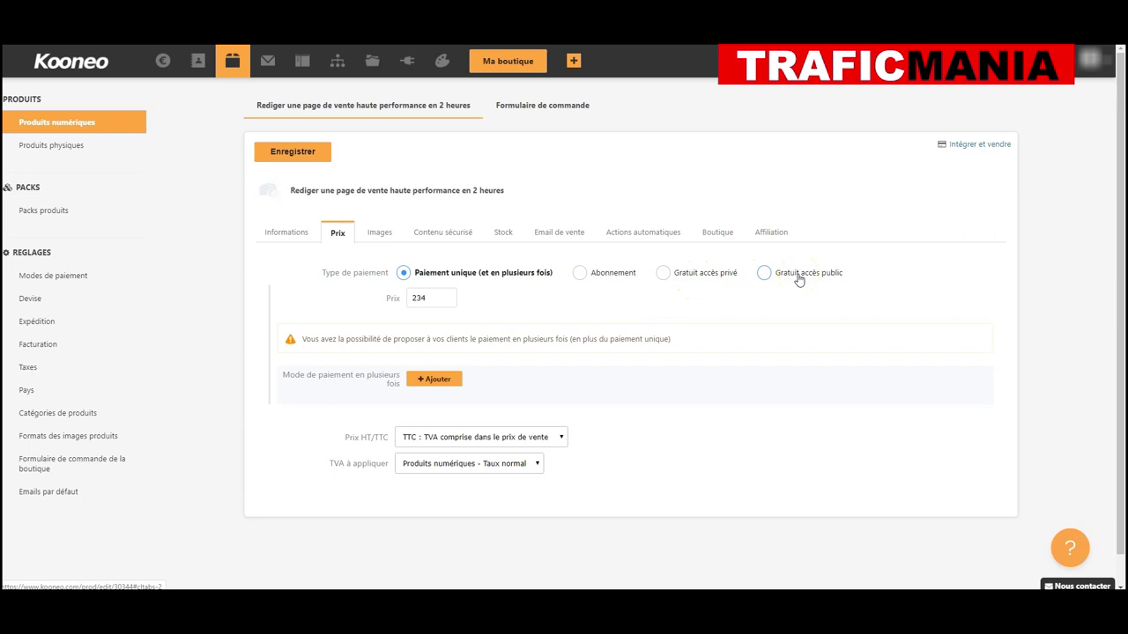
{"action": "left_click", "coordinate": [579, 274]}
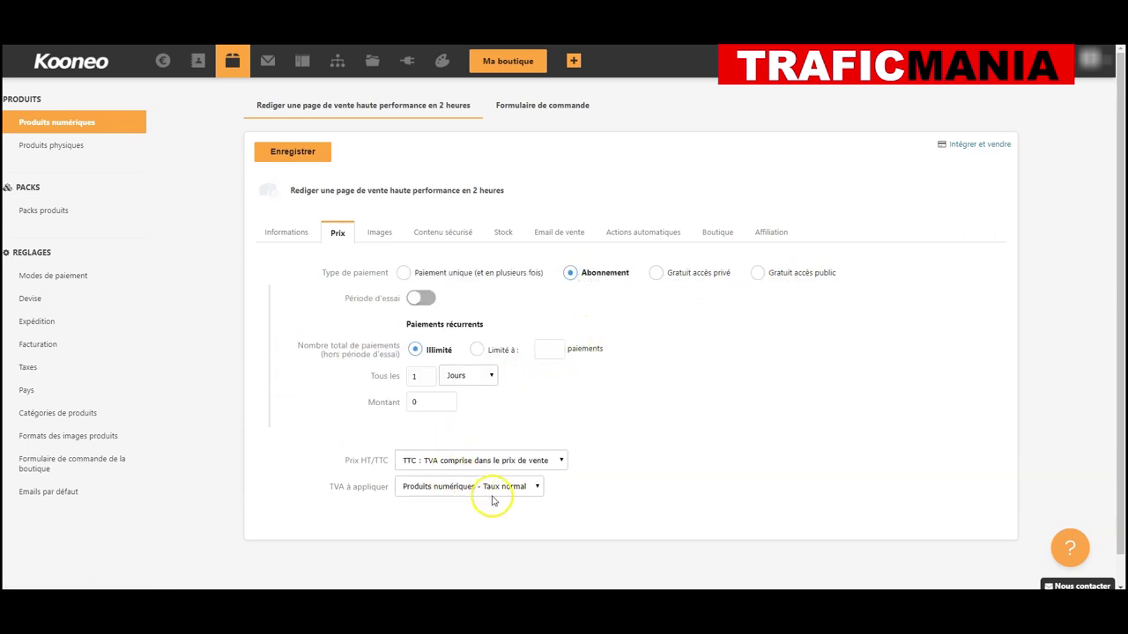
{"action": "left_click", "coordinate": [417, 297]}
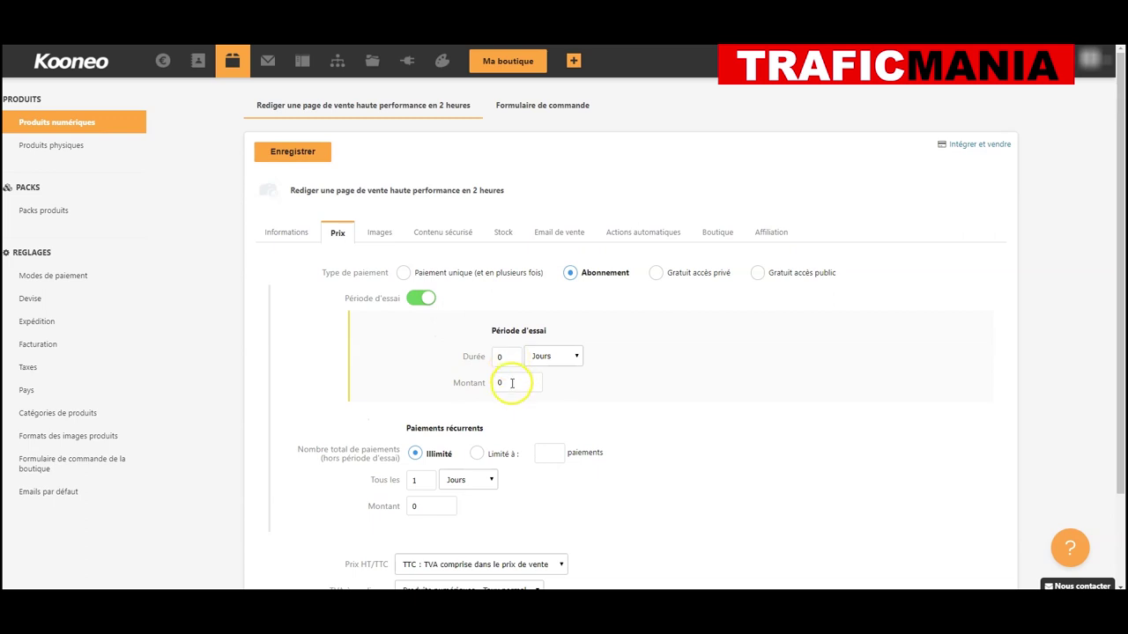
{"action": "scroll", "coordinate": [512, 387], "scroll_direction": "down", "scroll_amount": 2}
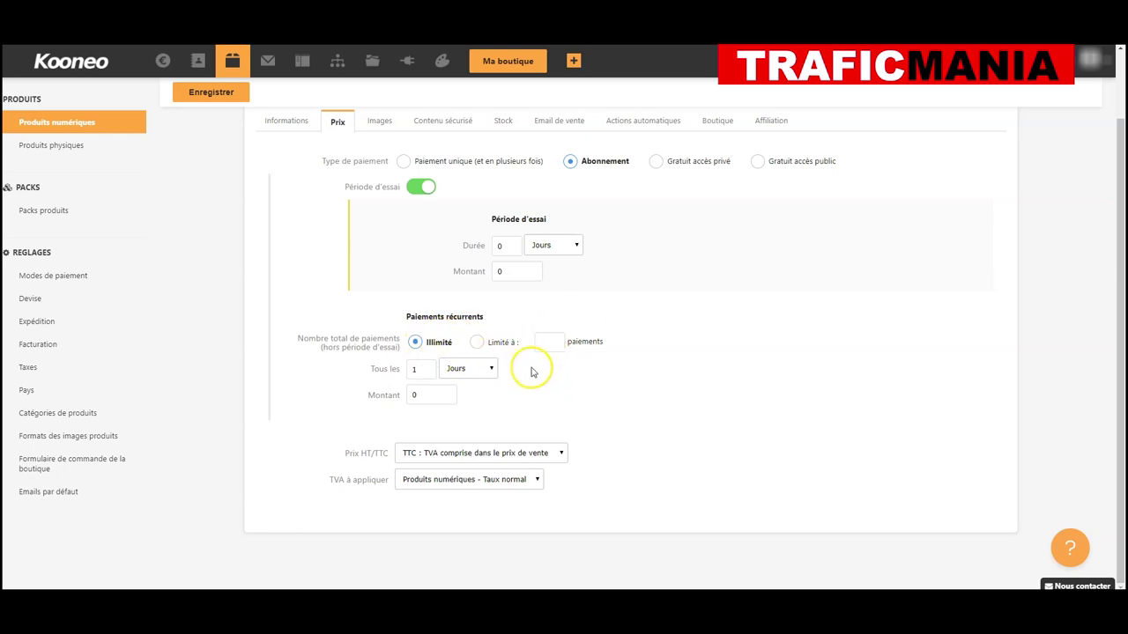
{"action": "scroll", "coordinate": [532, 372], "scroll_direction": "up", "scroll_amount": 3}
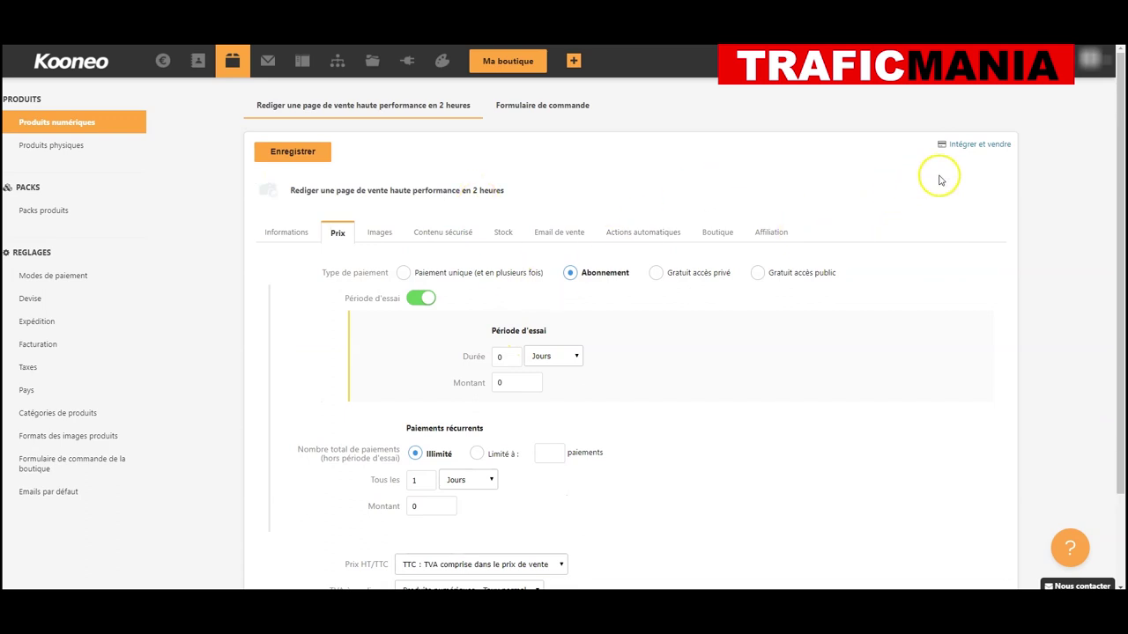
Copy the product's order form link from its integrate-and-sell options and open it in a new browser window.
{"action": "left_click", "coordinate": [967, 145]}
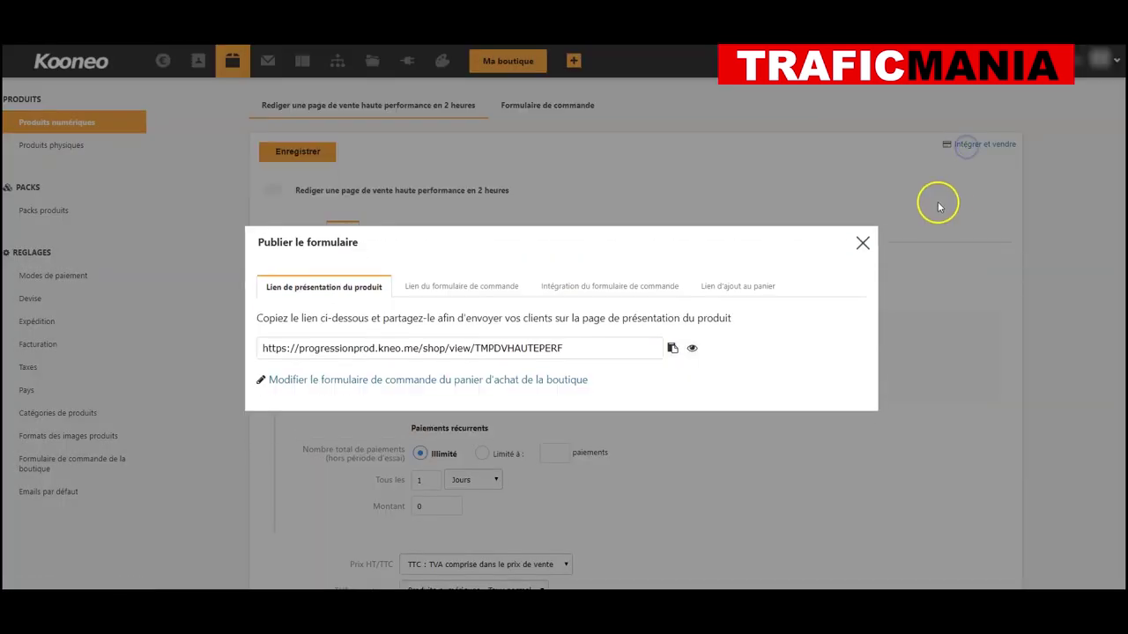
{"action": "left_click", "coordinate": [456, 285]}
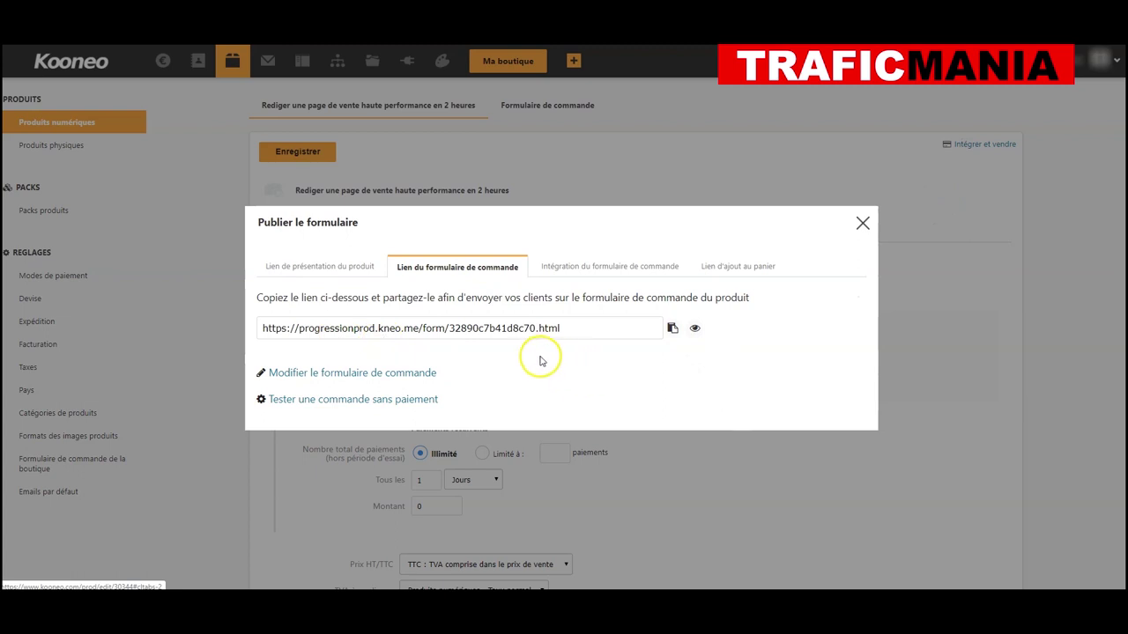
{"action": "left_click_drag", "start_coordinate": [568, 328], "coordinate": [263, 332]}
{"action": "key", "text": "ctrl+c"}
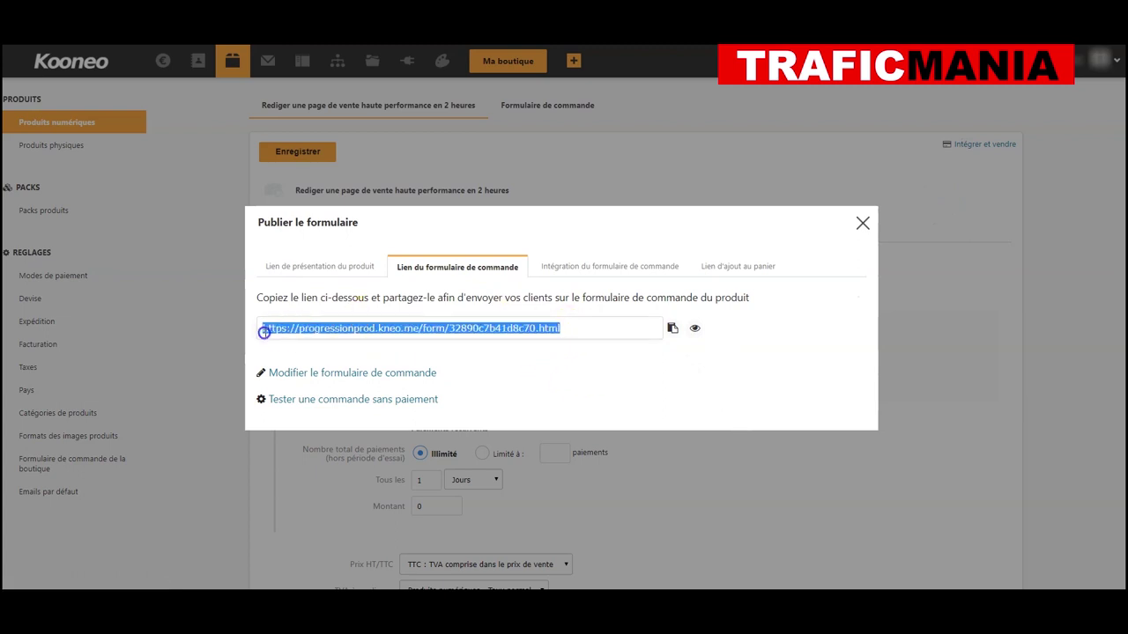
{"action": "key", "text": "ctrl+n"}
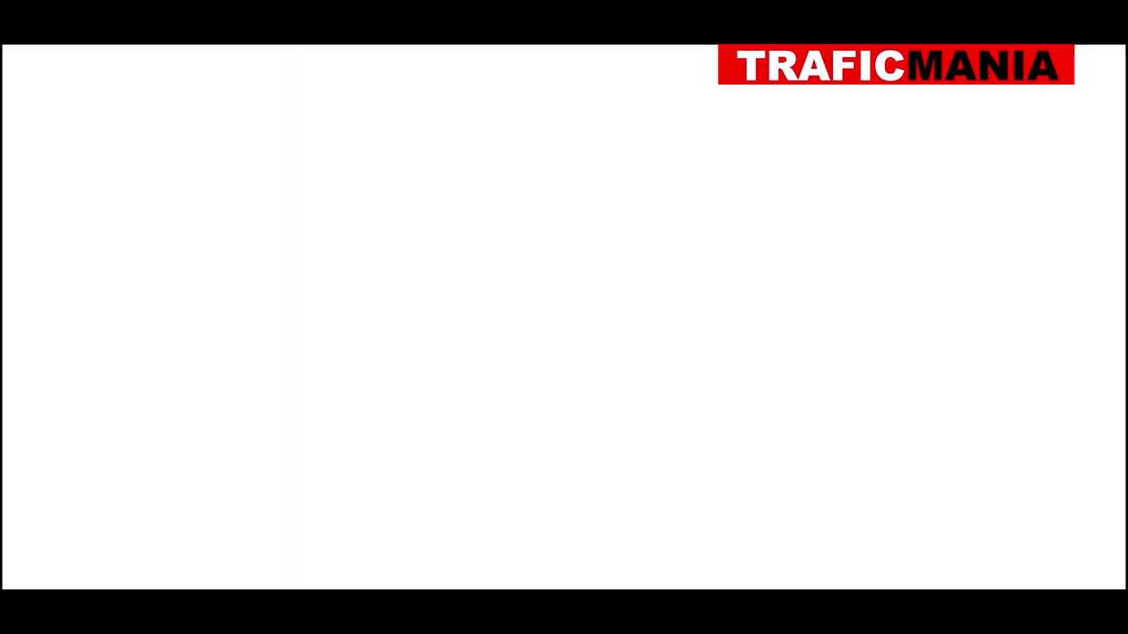
{"action": "key", "text": "ctrl+v"}
{"action": "key", "text": "Return"}
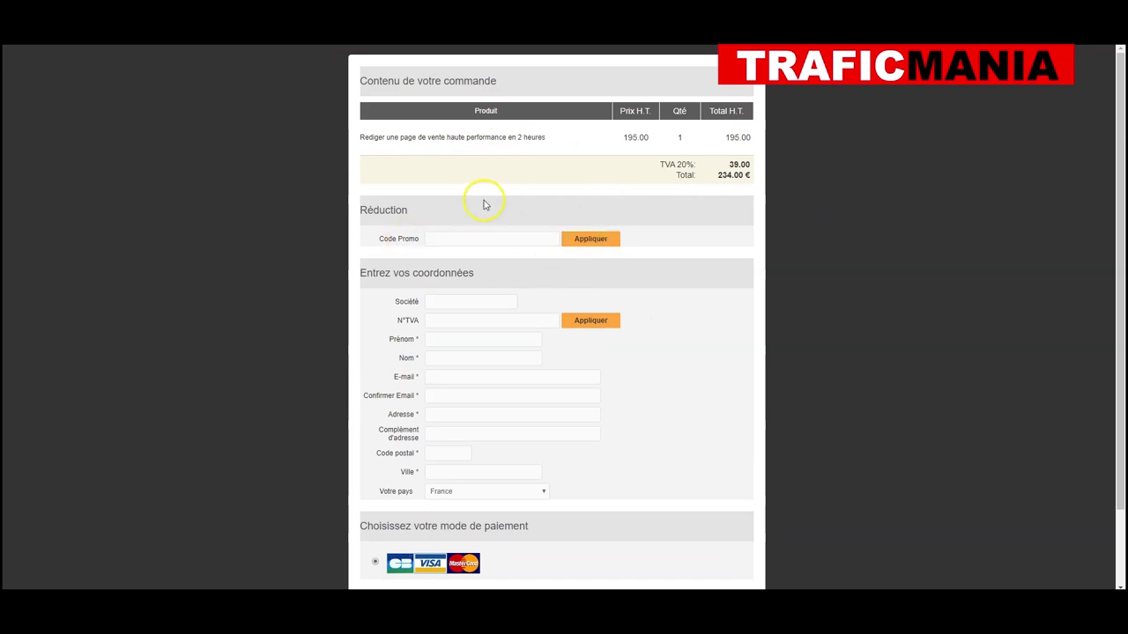
Examine the order form's promo code, VAT number, contact and payment sections, and close it along with the publishing dialog.
{"action": "scroll", "coordinate": [428, 198], "scroll_direction": "down", "scroll_amount": 1}
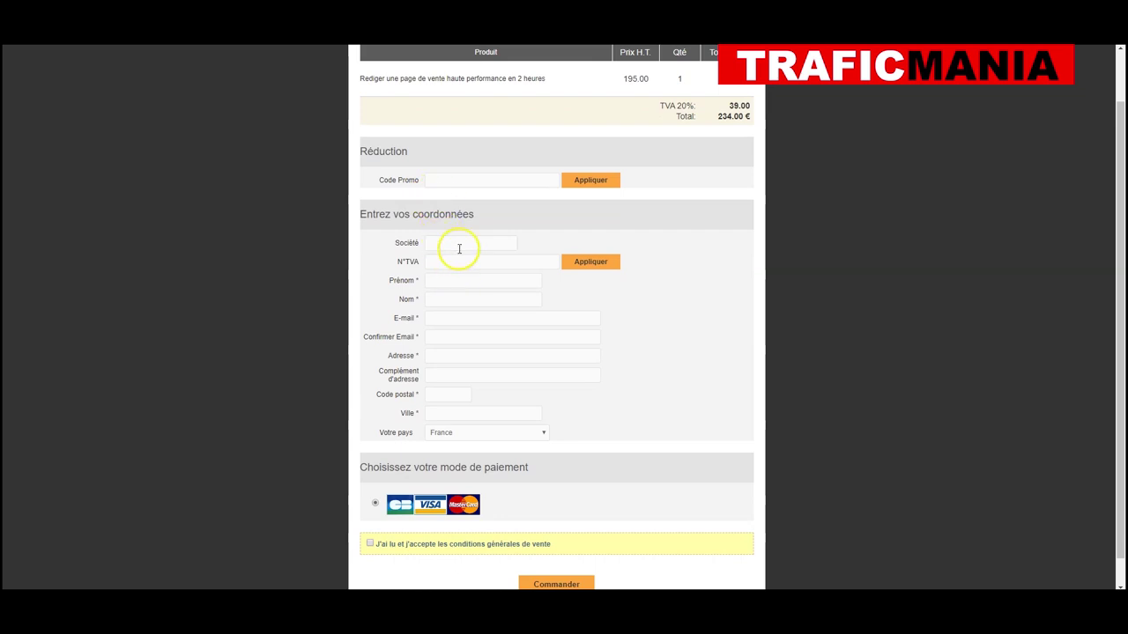
{"action": "left_click", "coordinate": [432, 261]}
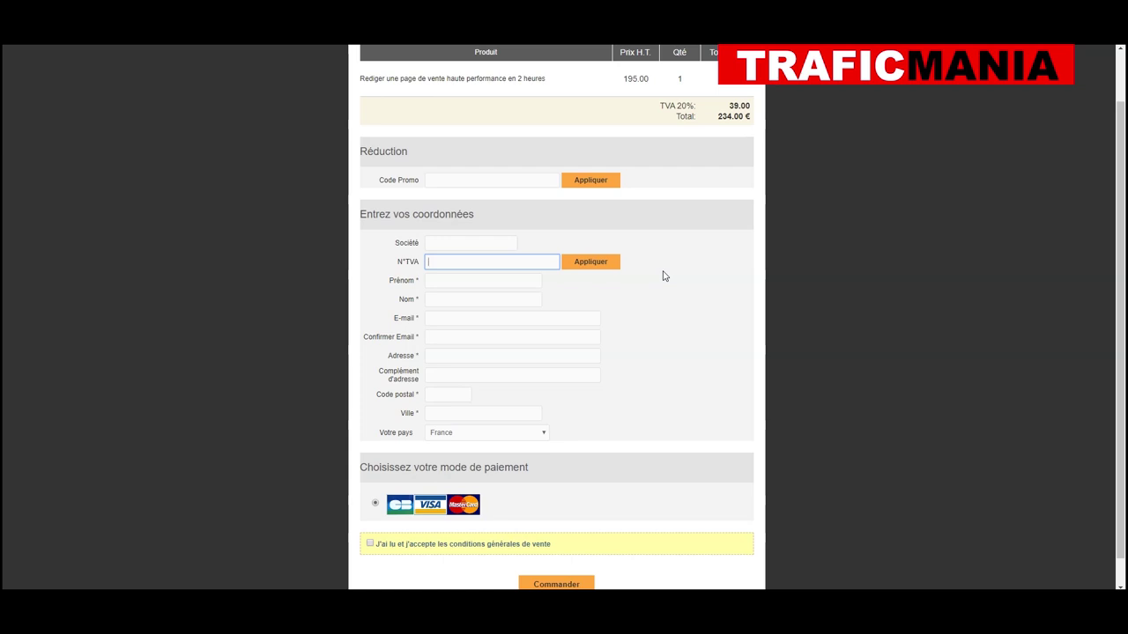
{"action": "left_click", "coordinate": [466, 264]}
{"action": "scroll", "coordinate": [478, 262], "scroll_direction": "up", "scroll_amount": 1}
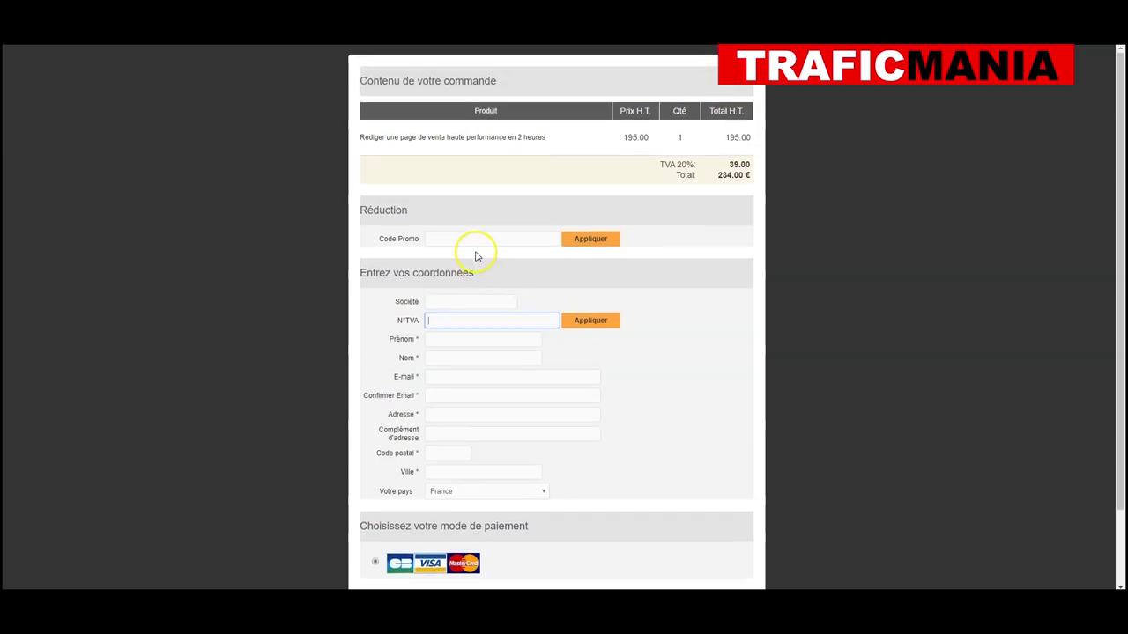
{"action": "scroll", "coordinate": [445, 418], "scroll_direction": "down", "scroll_amount": 1}
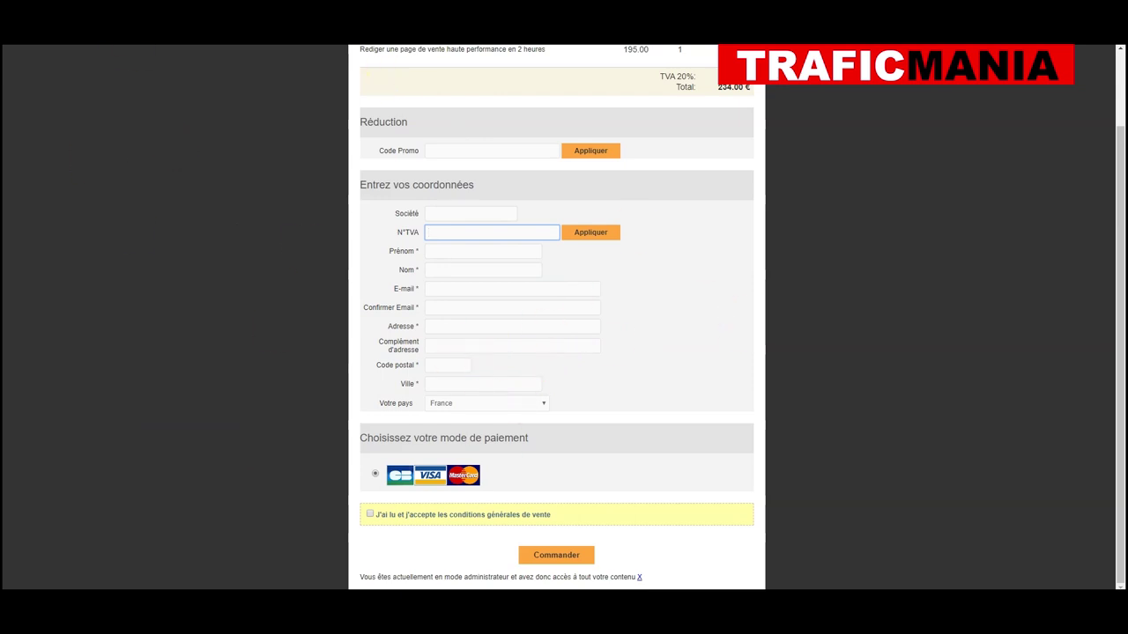
{"action": "key", "text": "ctrl+w"}
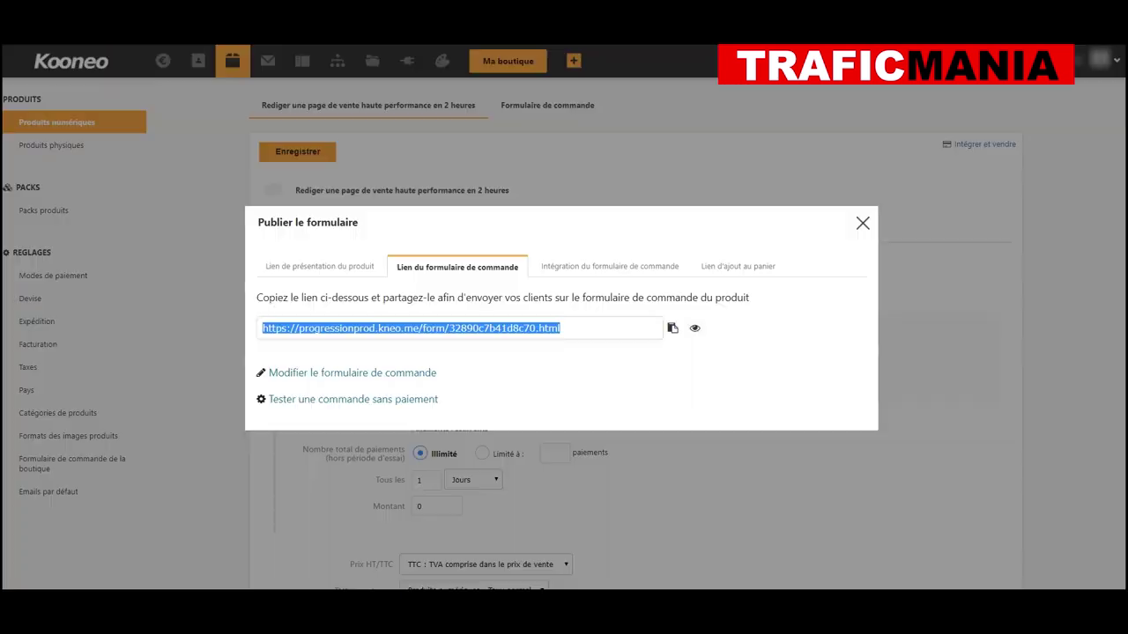
{"action": "left_click", "coordinate": [863, 223]}
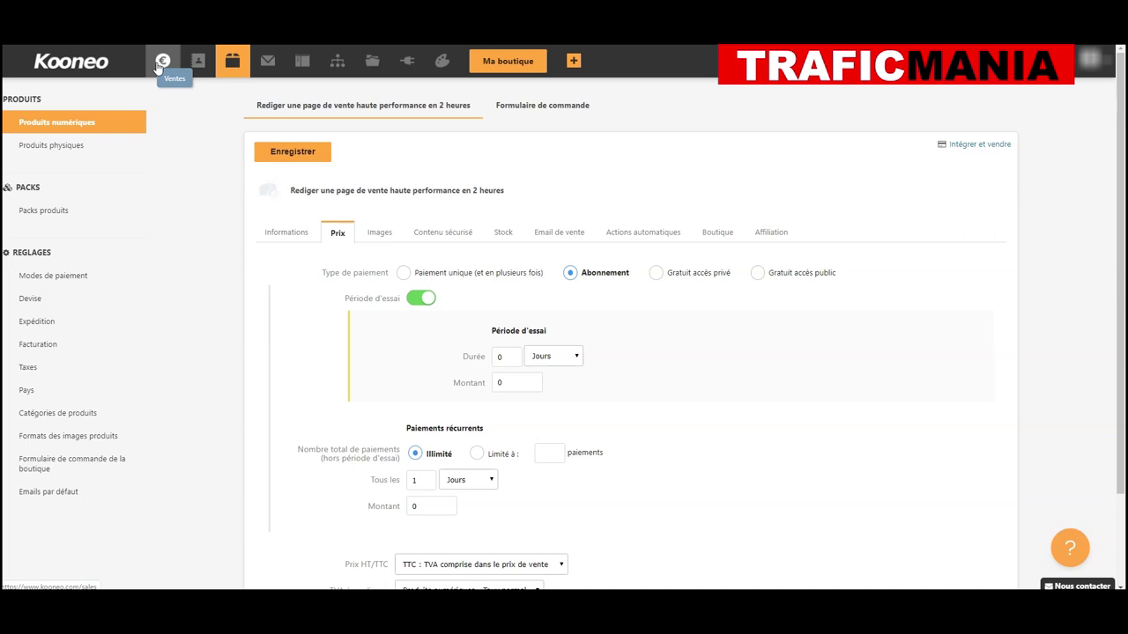
Open the affiliation section to view the recorded commissions and the available affiliate tools and settings.
{"action": "left_click", "coordinate": [339, 69]}
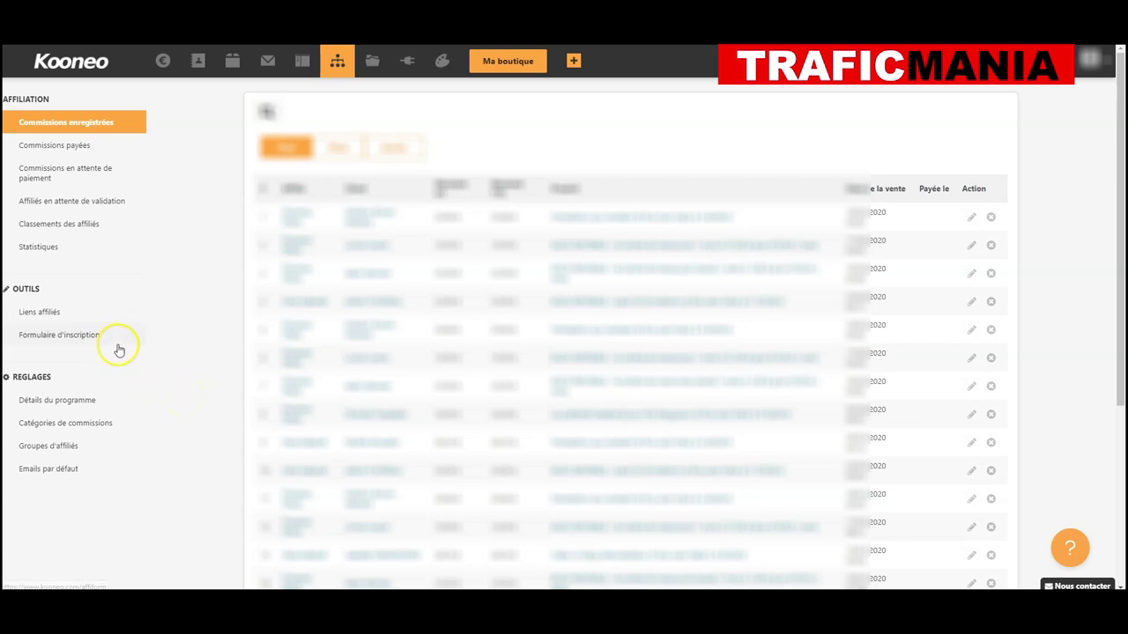
{"action": "left_click", "coordinate": [193, 216]}
{"action": "left_click", "coordinate": [181, 255]}
{"action": "left_click", "coordinate": [194, 256]}
Browse the instant answers help and search it for "paypal".
{"action": "left_click", "coordinate": [1068, 543]}
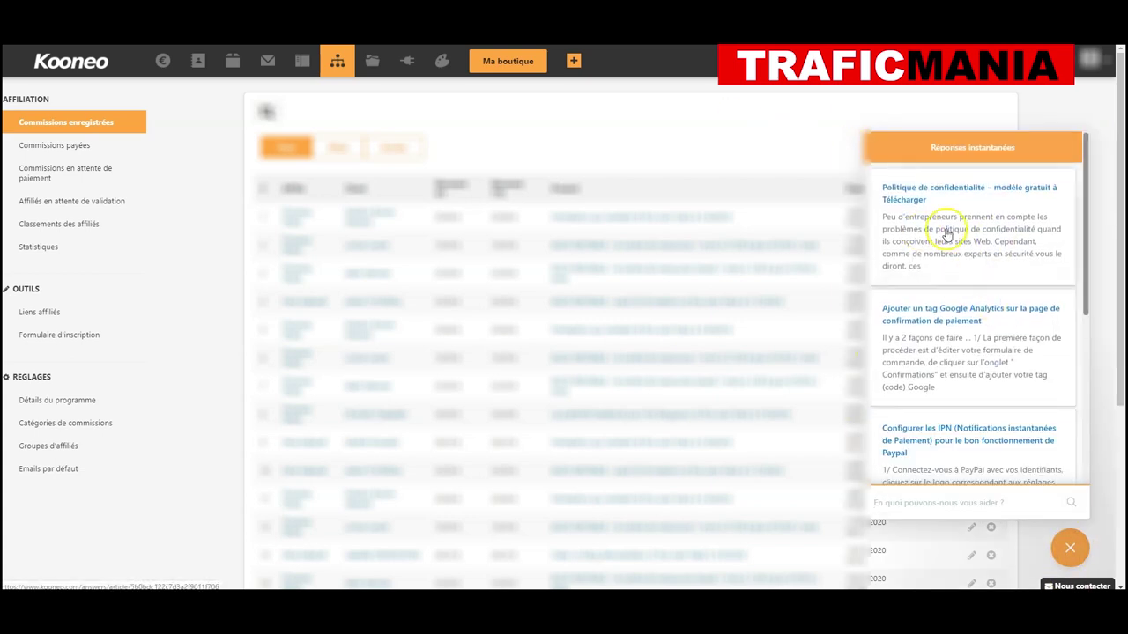
{"action": "scroll", "coordinate": [966, 220], "scroll_direction": "down", "scroll_amount": 3}
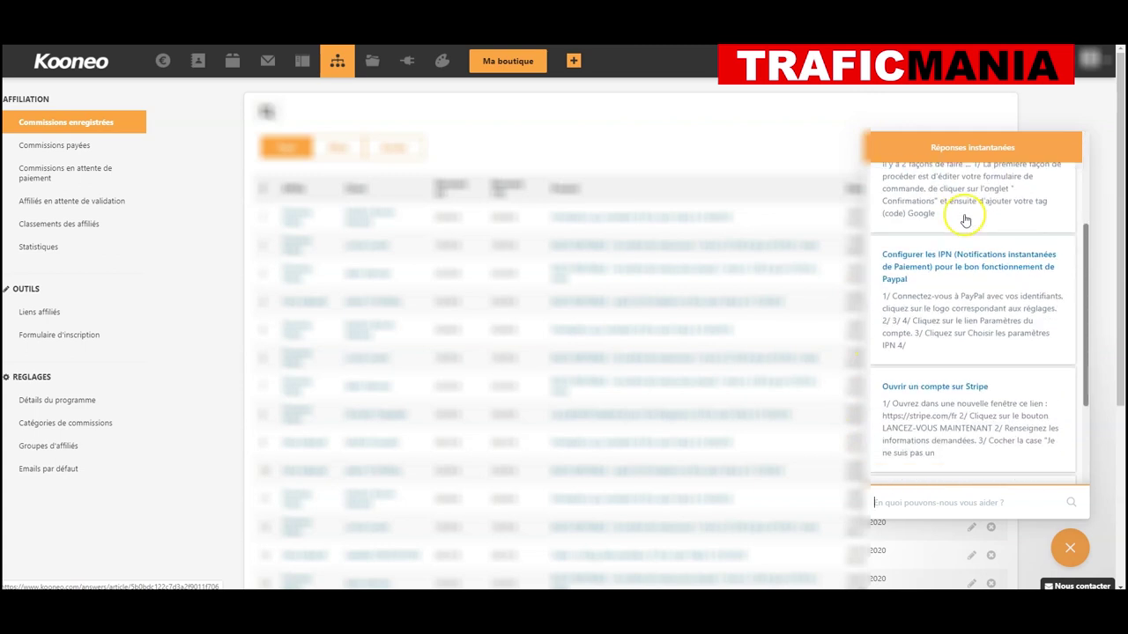
{"action": "left_click", "coordinate": [932, 499]}
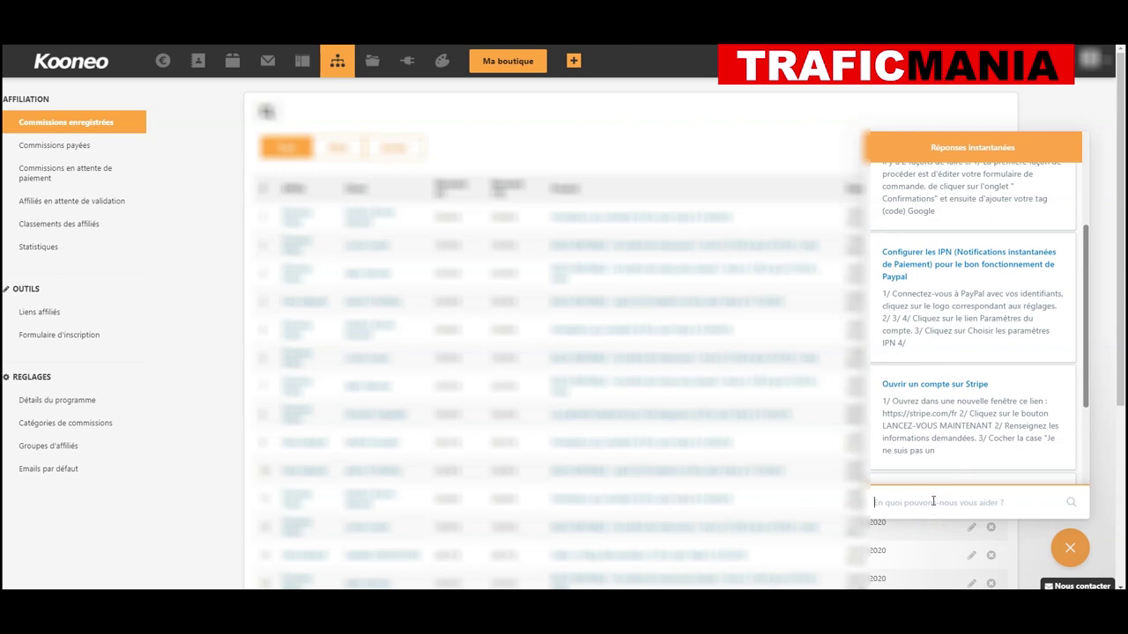
{"action": "type", "text": "paypal"}
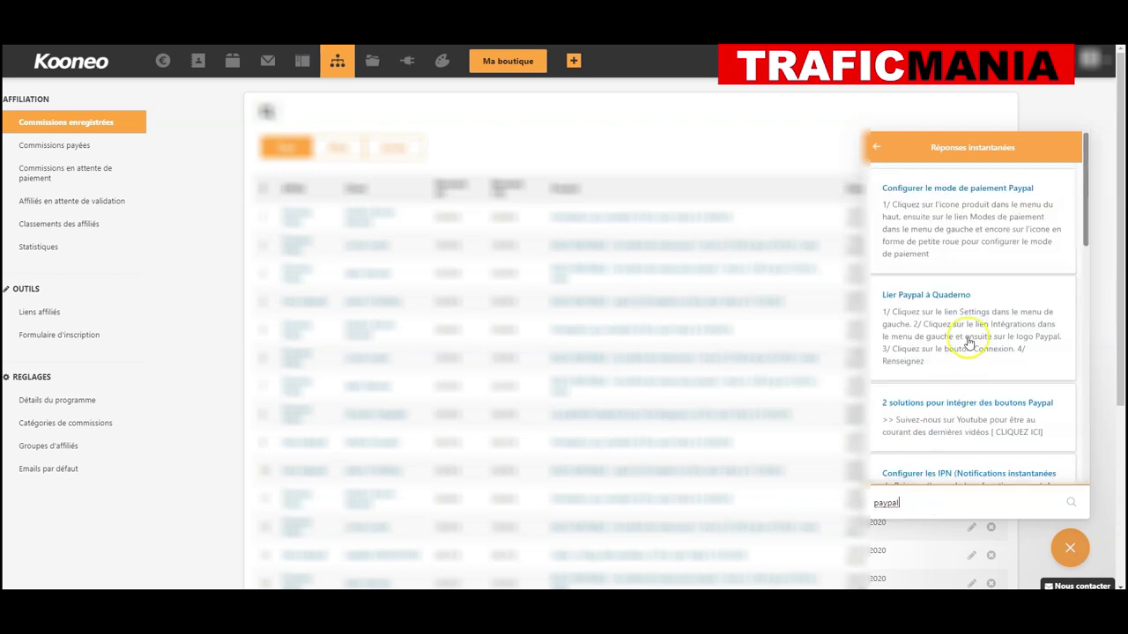
Read through the help article "Configurer le mode de paiement Paypal", return to the default answers and close the help.
{"action": "left_click", "coordinate": [959, 190]}
{"action": "scroll", "coordinate": [971, 250], "scroll_direction": "down", "scroll_amount": 5}
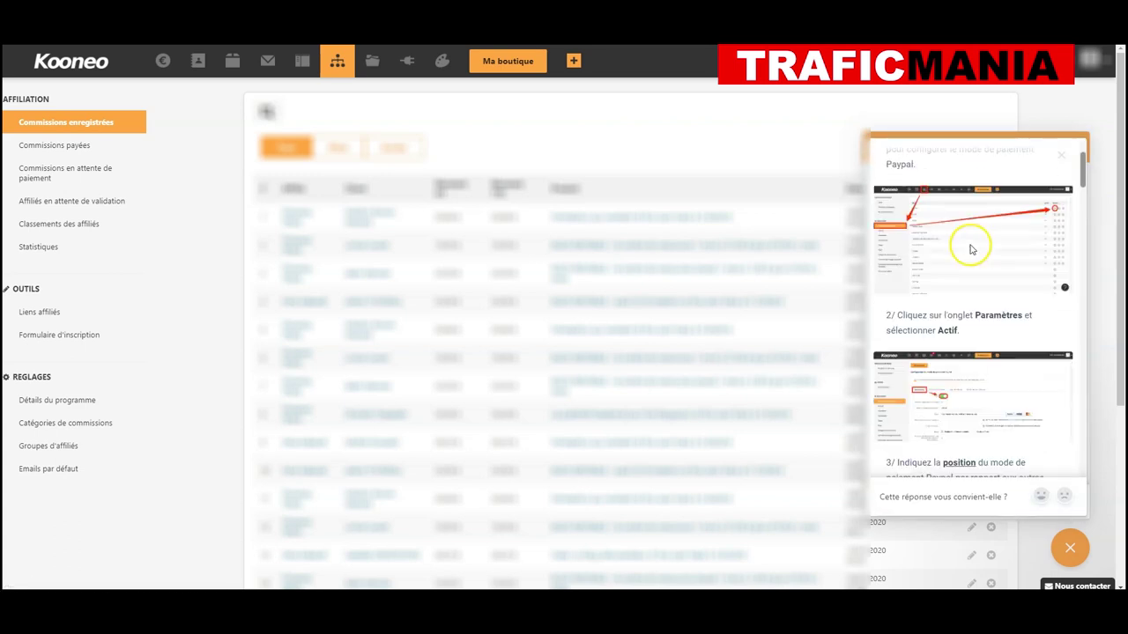
{"action": "scroll", "coordinate": [965, 193], "scroll_direction": "down", "scroll_amount": 10}
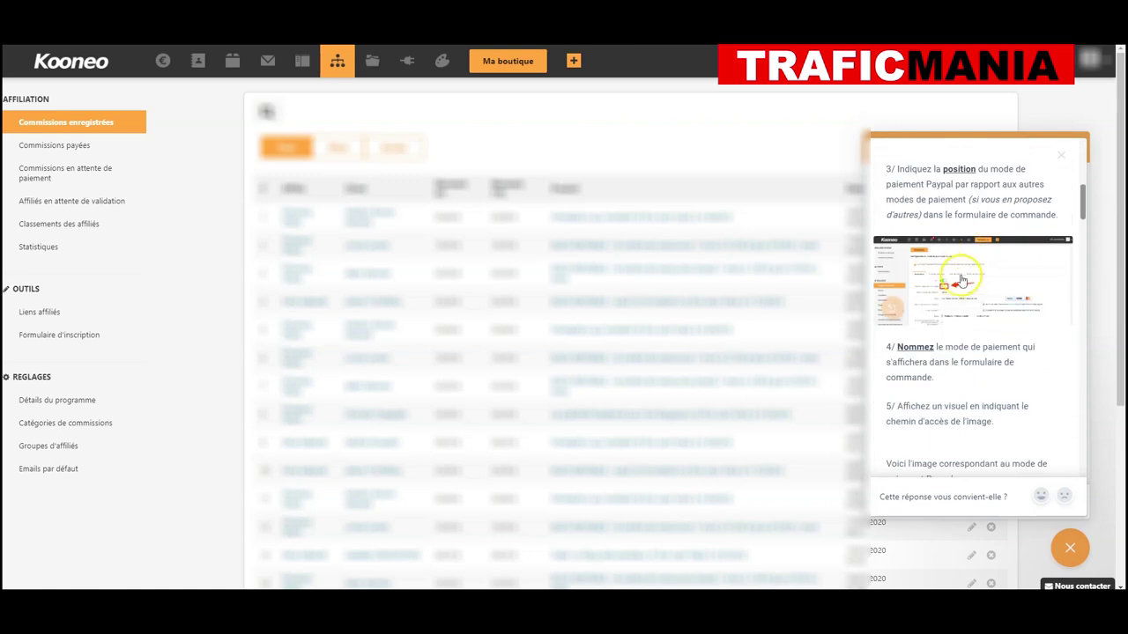
{"action": "scroll", "coordinate": [960, 300], "scroll_direction": "down", "scroll_amount": 10}
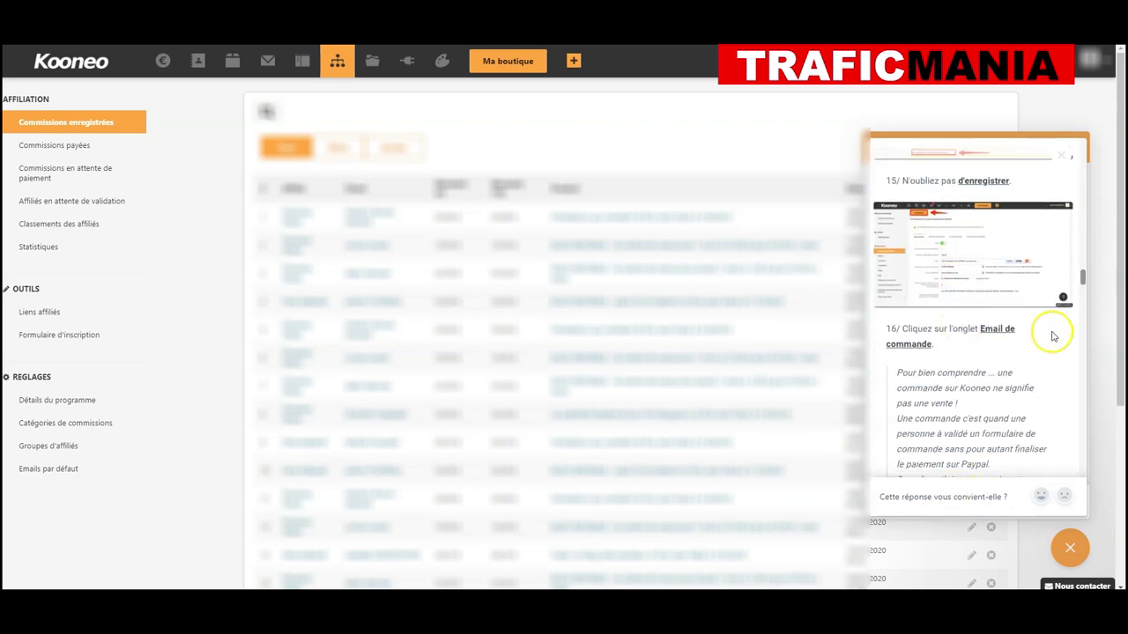
{"action": "left_click", "coordinate": [1061, 156]}
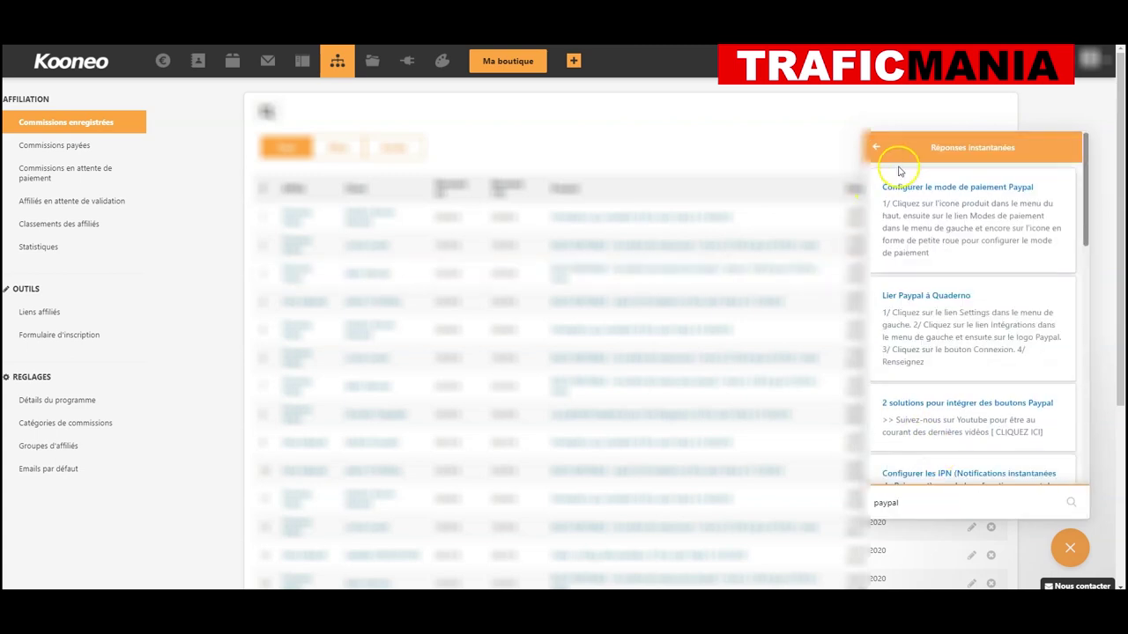
{"action": "left_click", "coordinate": [876, 148]}
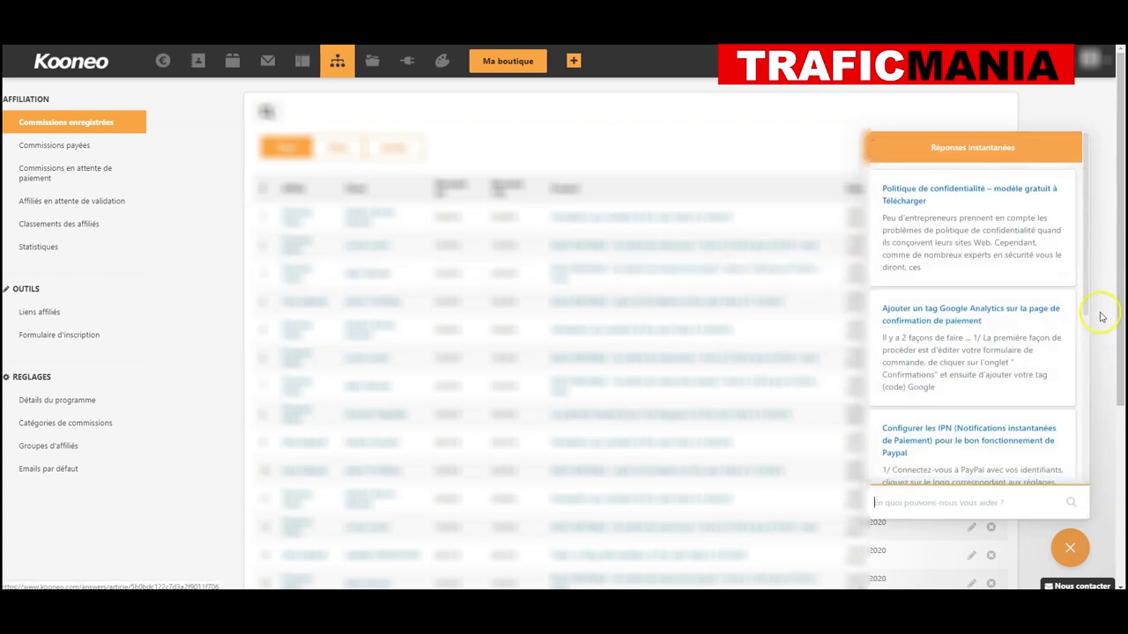
{"action": "left_click", "coordinate": [1069, 547]}
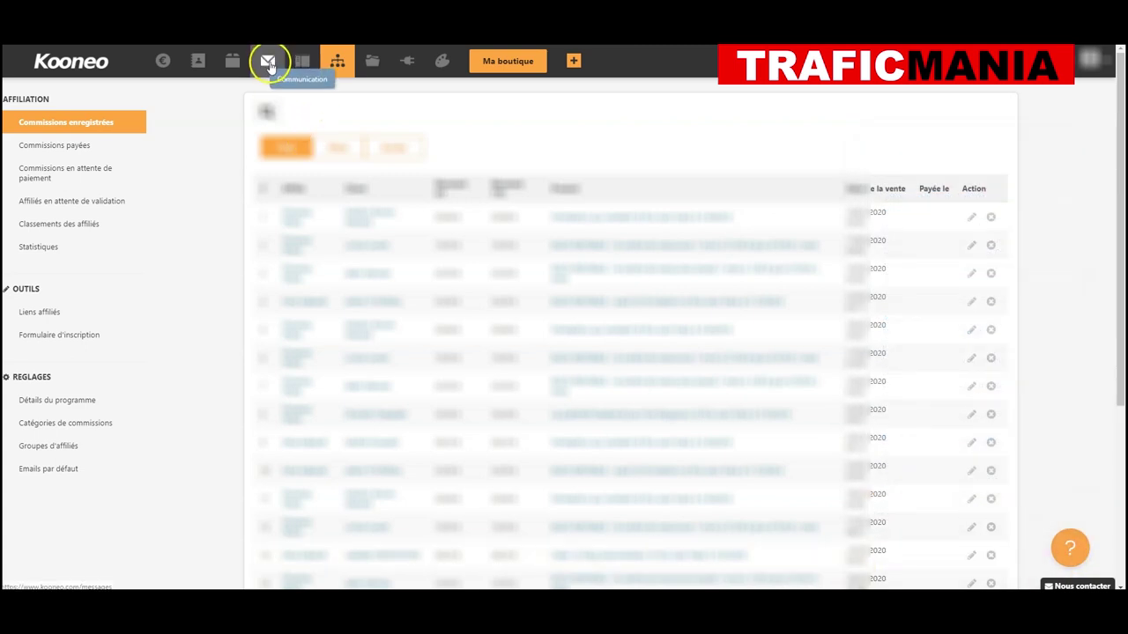
{"action": "left_click", "coordinate": [268, 62]}
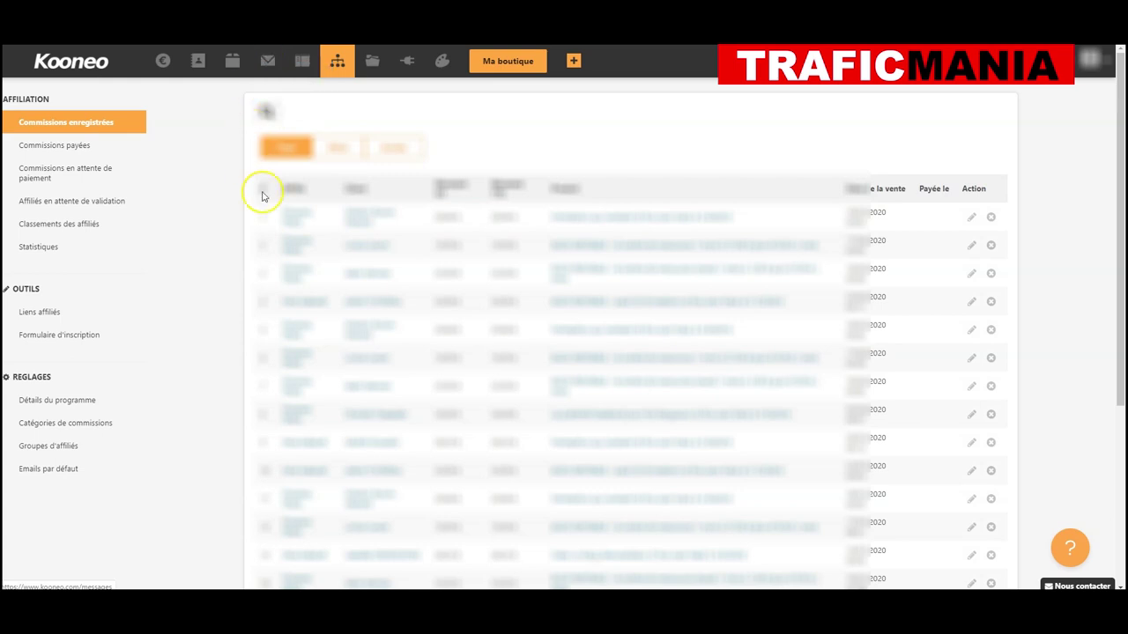
{"action": "left_click", "coordinate": [443, 73]}
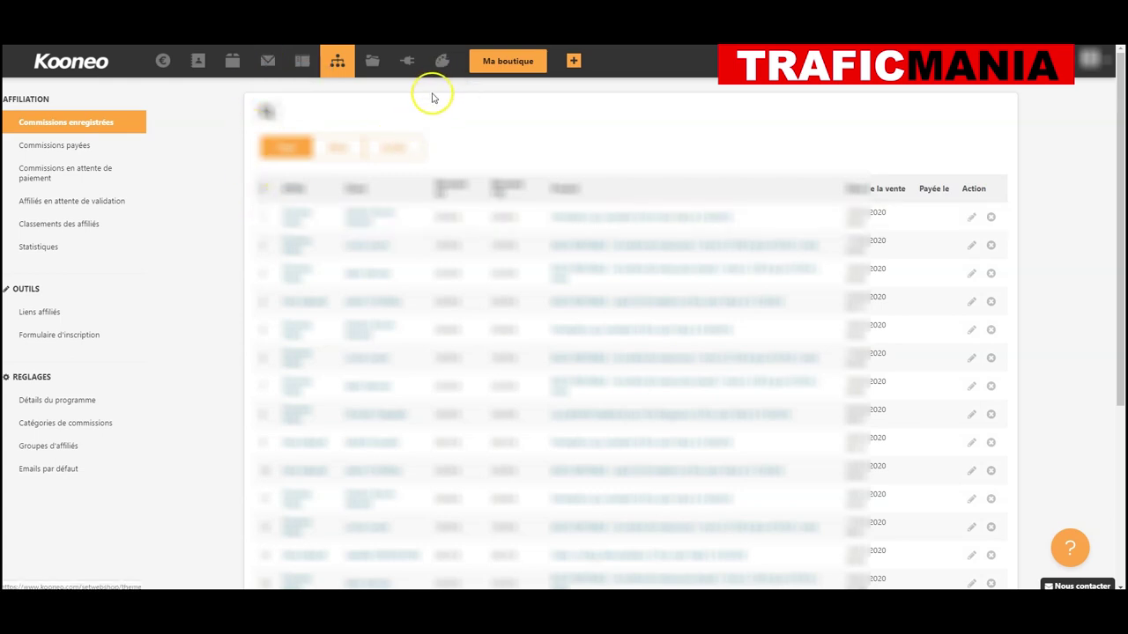